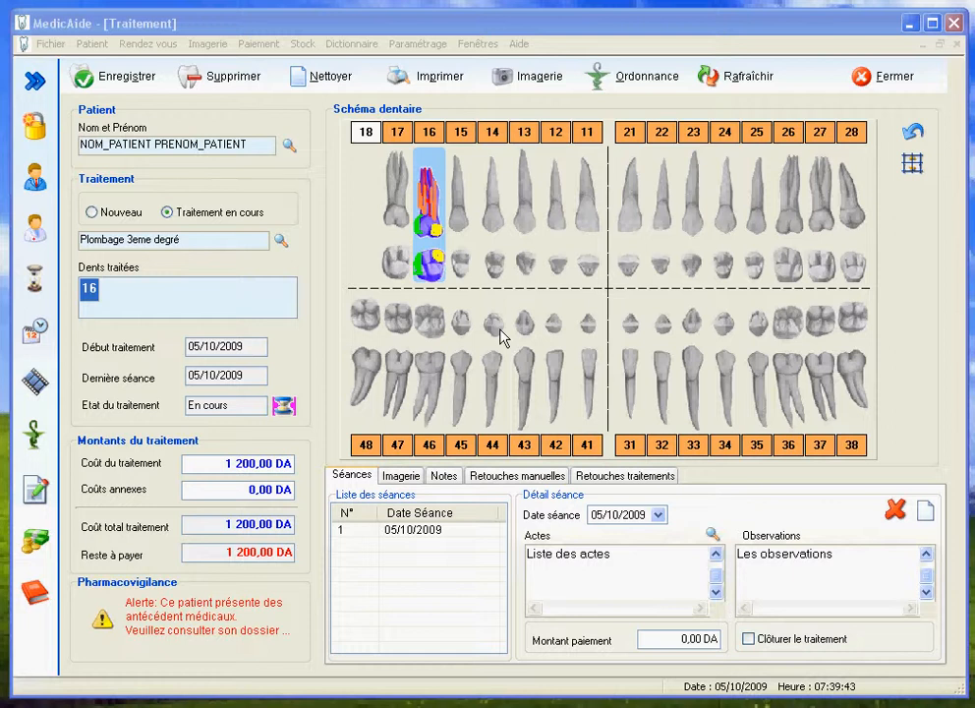
Open a new prescription from the current Plombage 3eme degré treatment
click(91, 45)
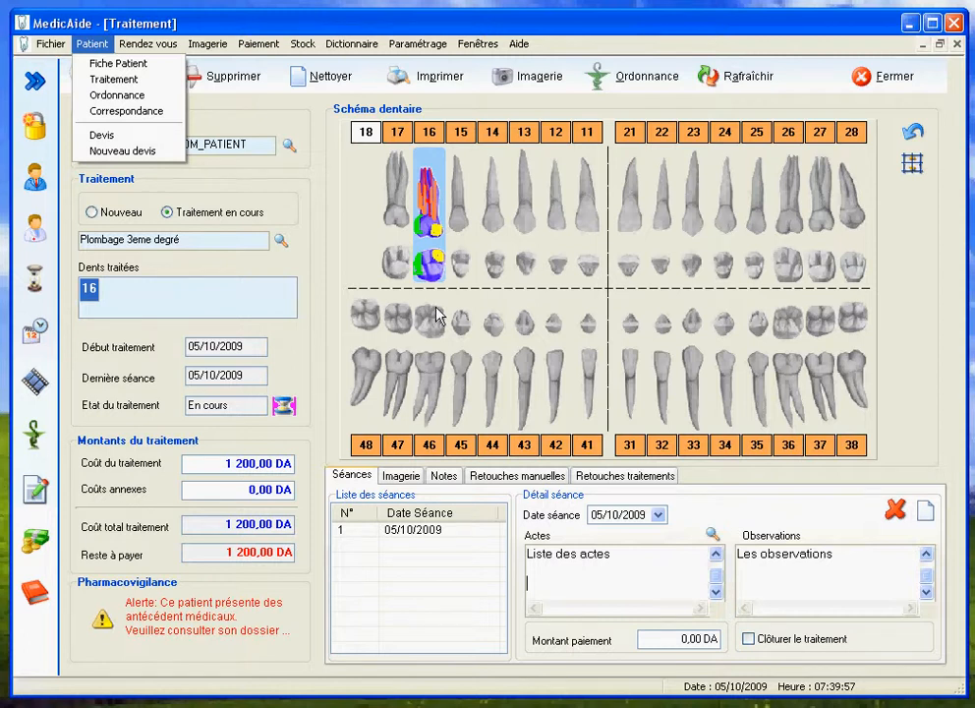
click(667, 114)
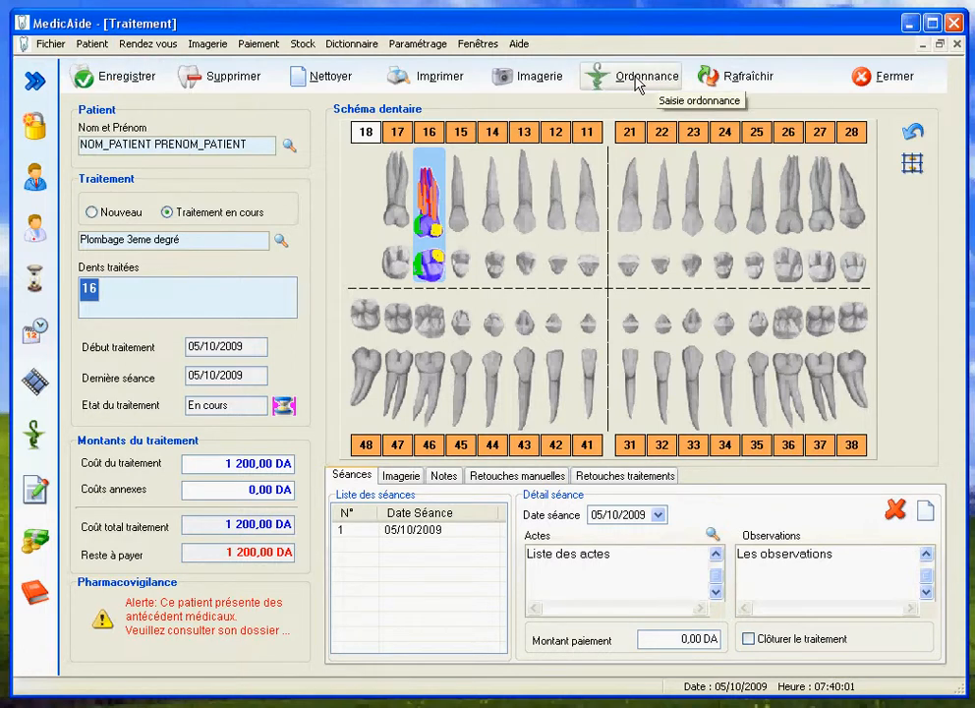
click(637, 83)
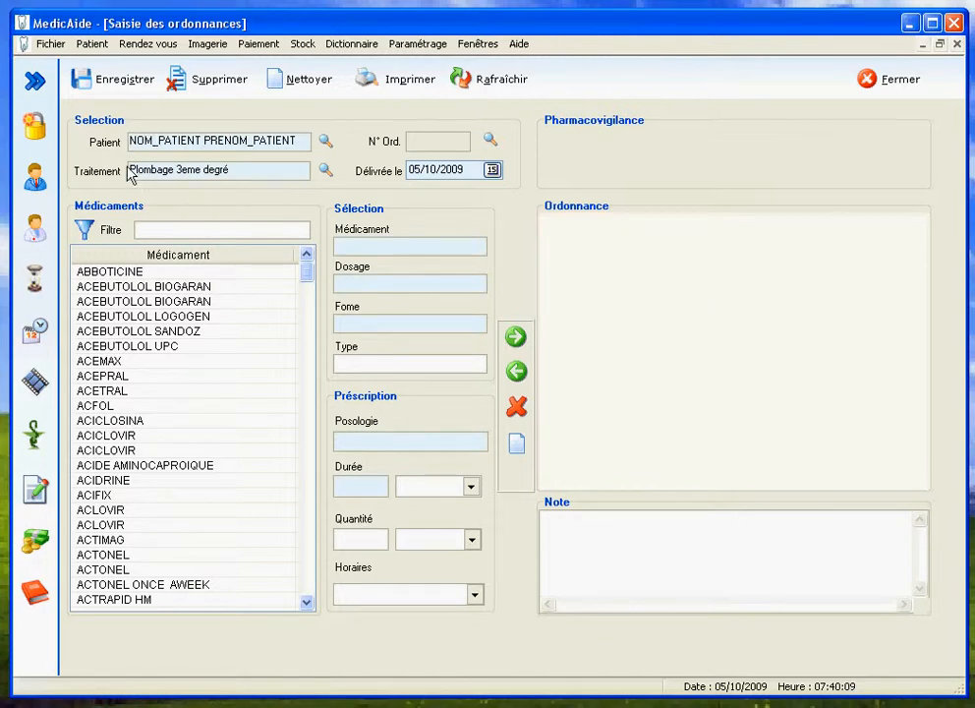
drag(241, 173, 106, 171)
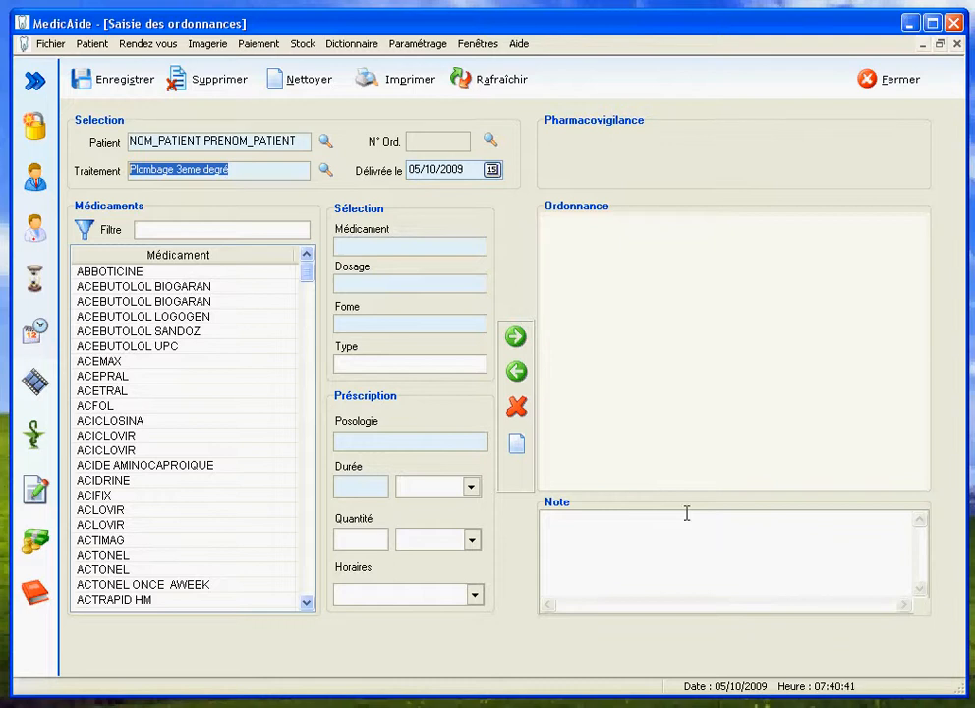
Filter the medicines by "asp" and select the ASPEGIC B/20 SACHETS 100 MG oral powder
click(182, 230)
text(asp)
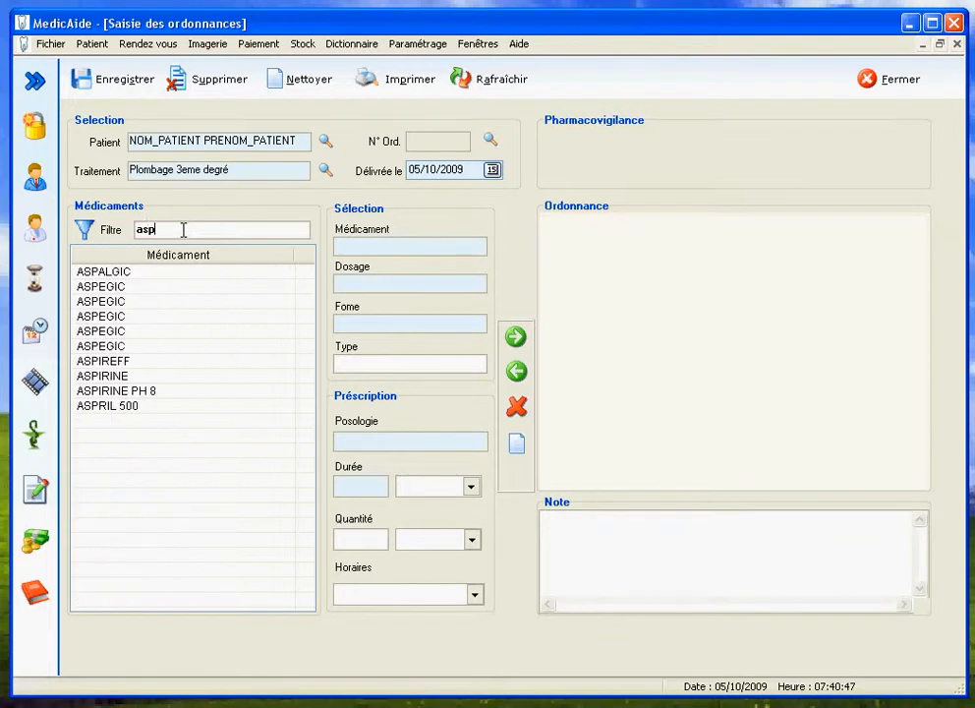
click(104, 304)
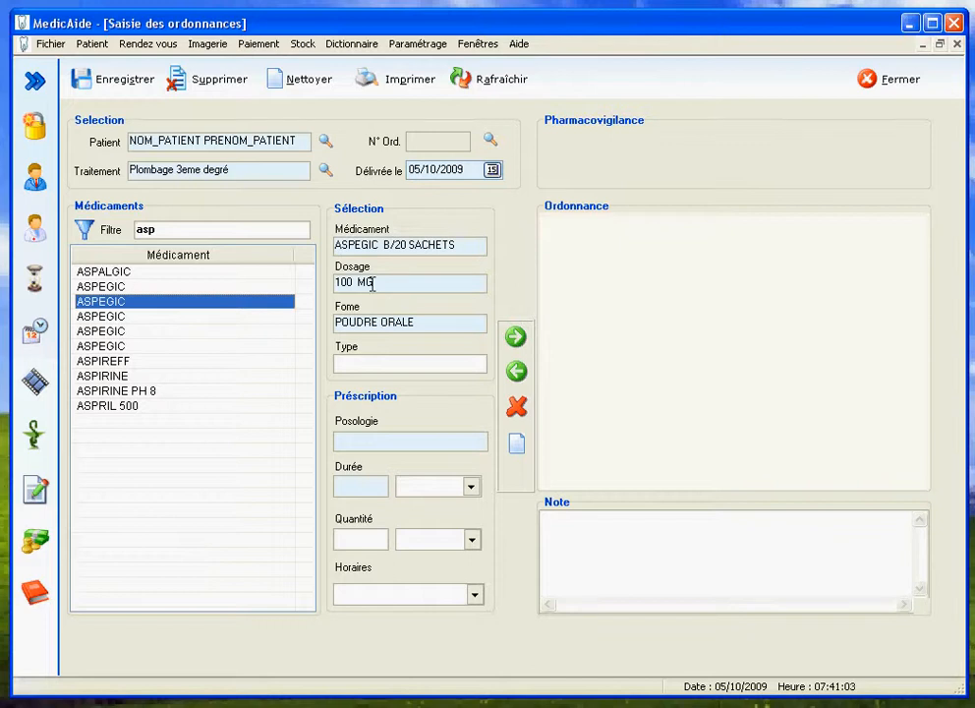
Set the ASPEGIC dosage instruction to "1 sachet / jour" and its duration to 15 Jours
click(371, 441)
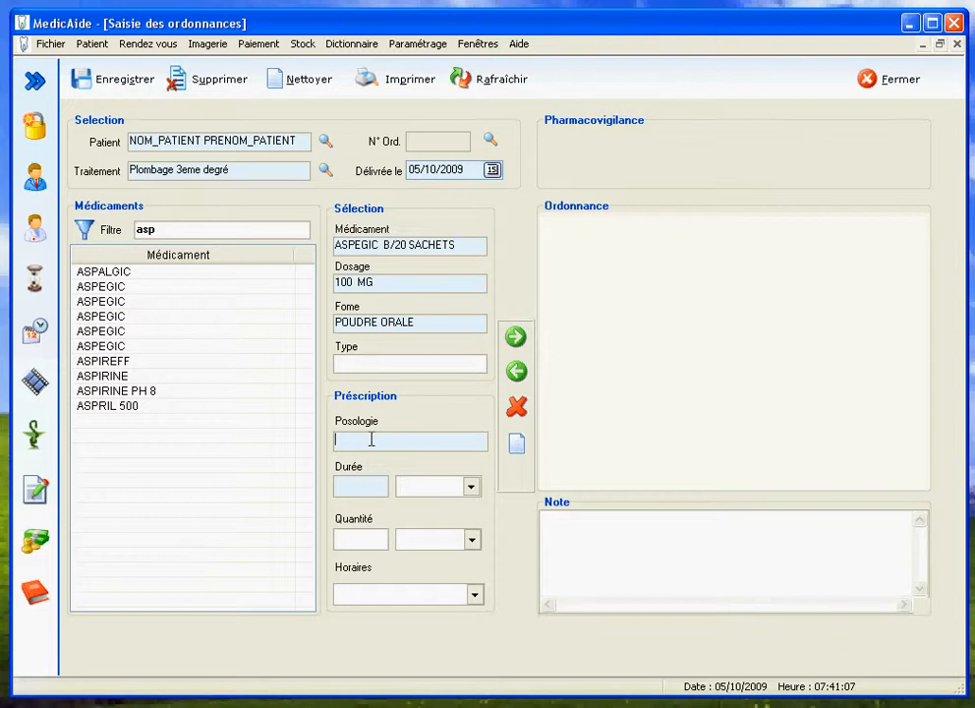
text(1 sachet / jour)
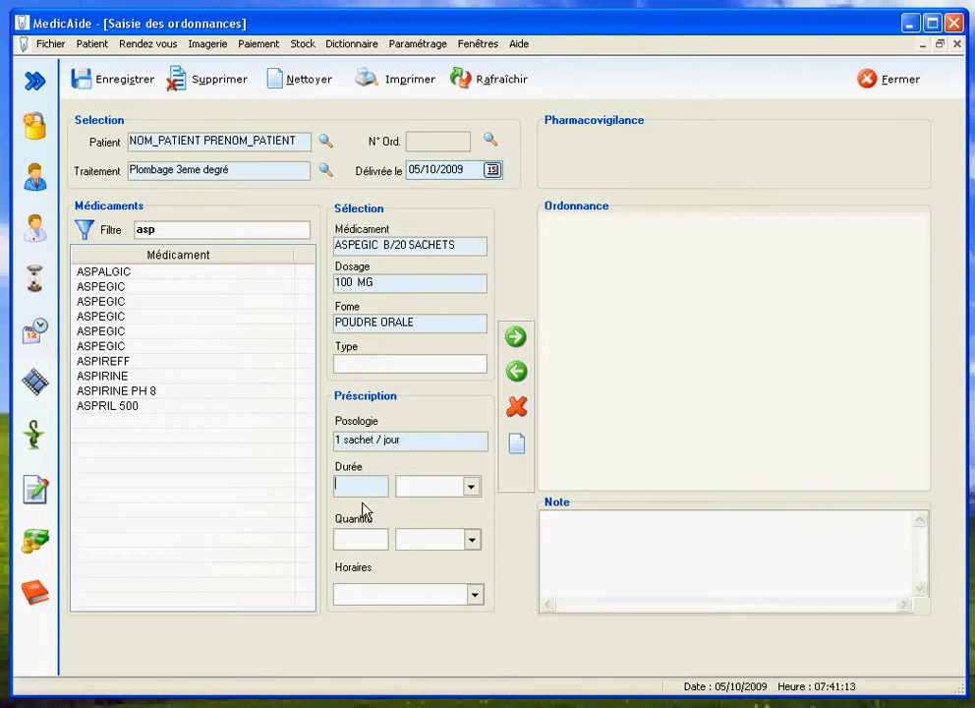
click(471, 487)
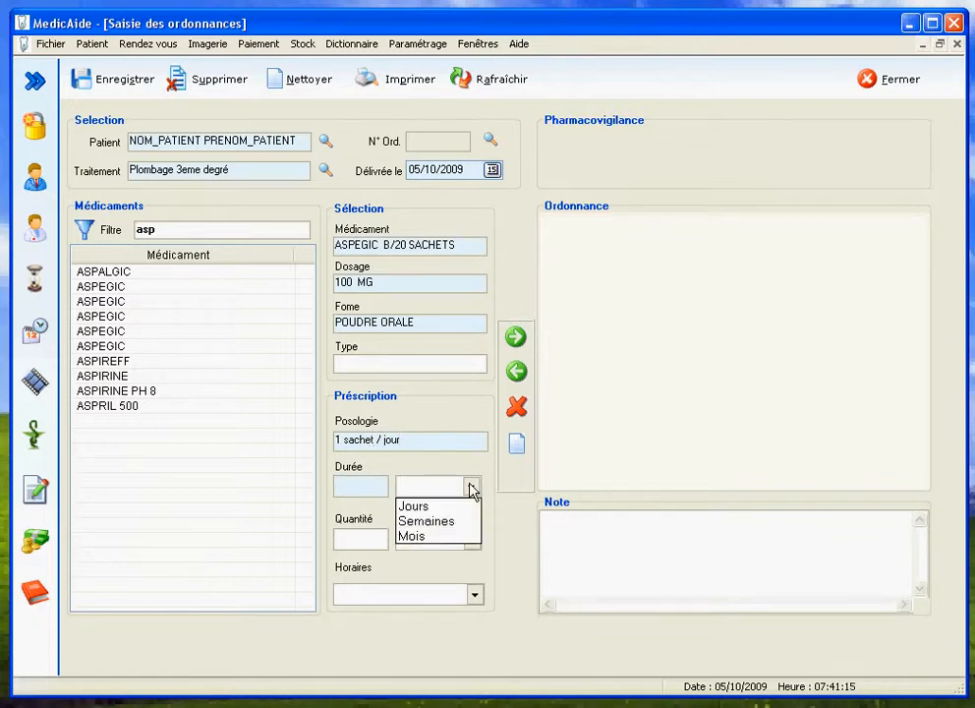
click(421, 507)
click(366, 488)
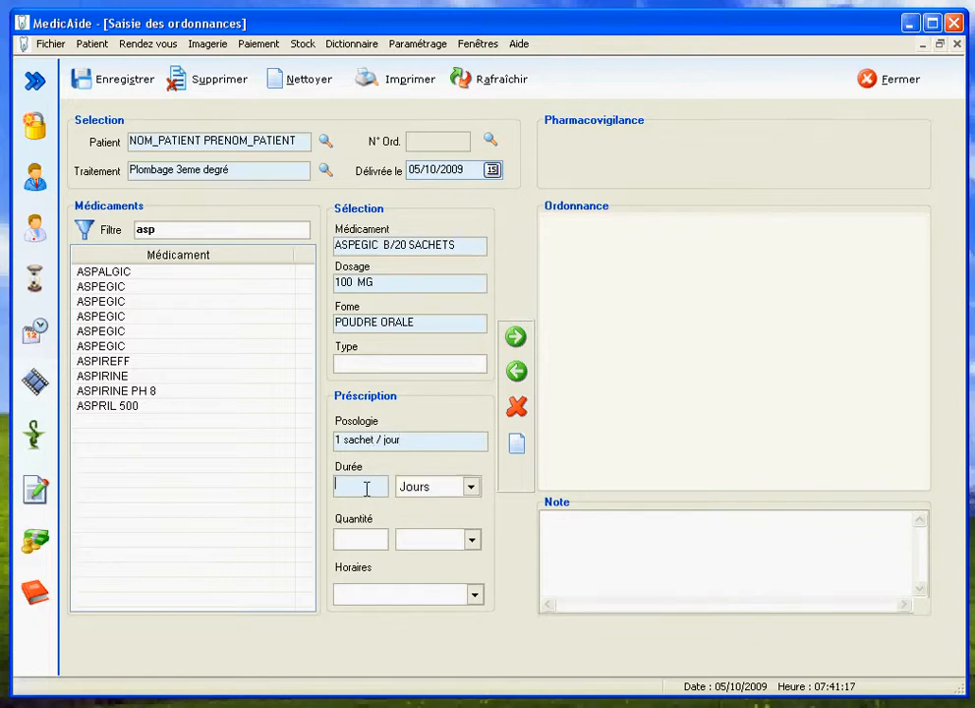
Set the ASPEGIC quantity to 1 Boite(s) and add the medicine to the prescription
click(355, 537)
text(1)
click(472, 538)
click(419, 592)
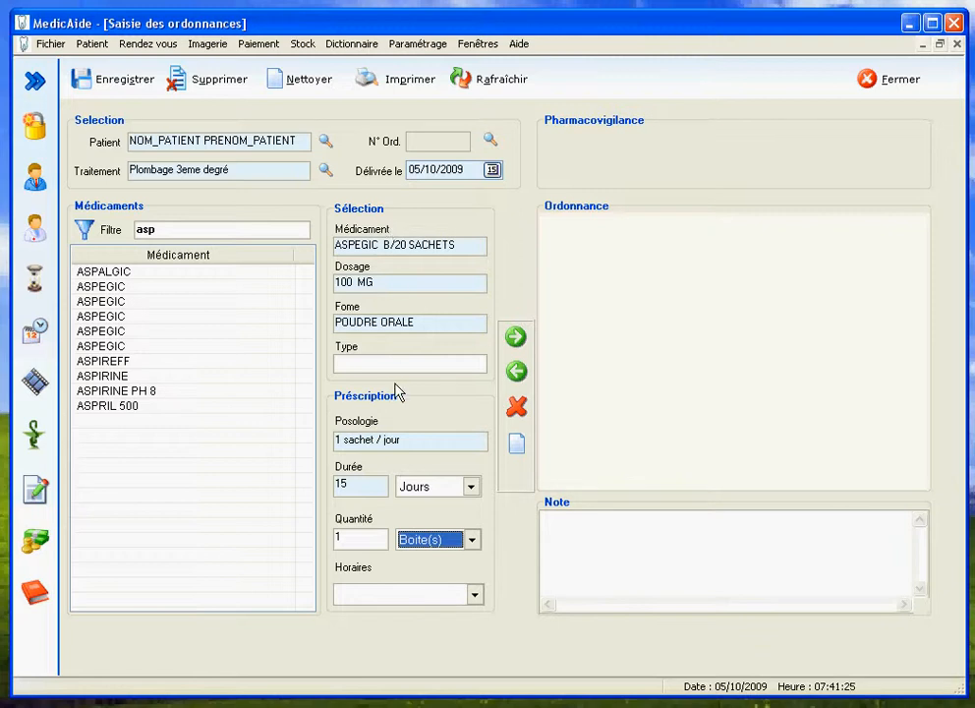
click(517, 338)
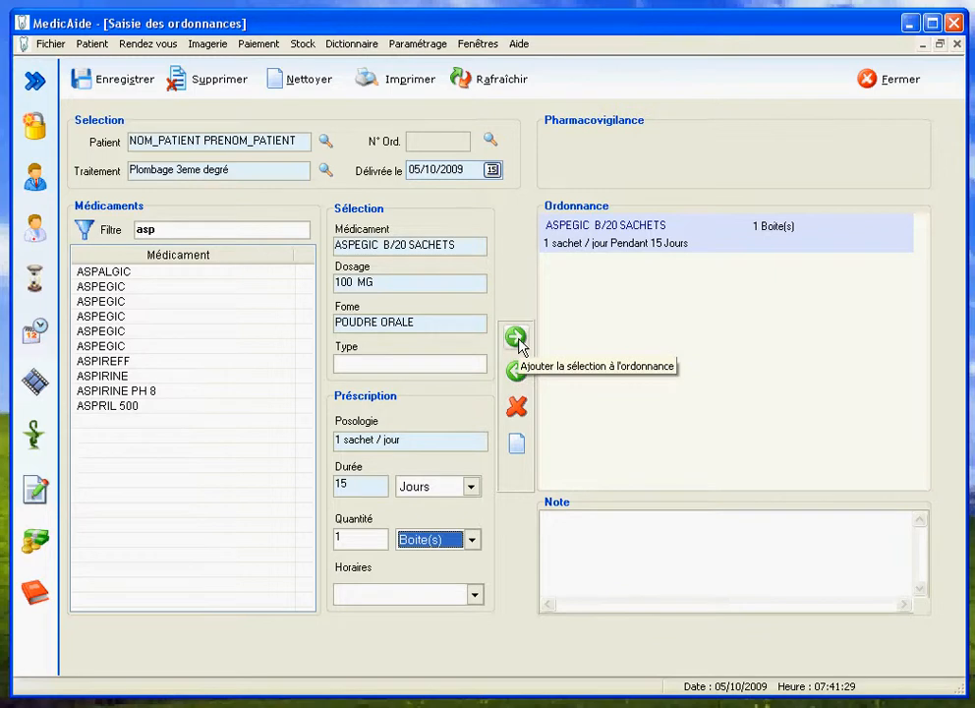
Filter the medicines by "para" and select the PARACETAMOL B/16 500 MG tablets
double_click(163, 226)
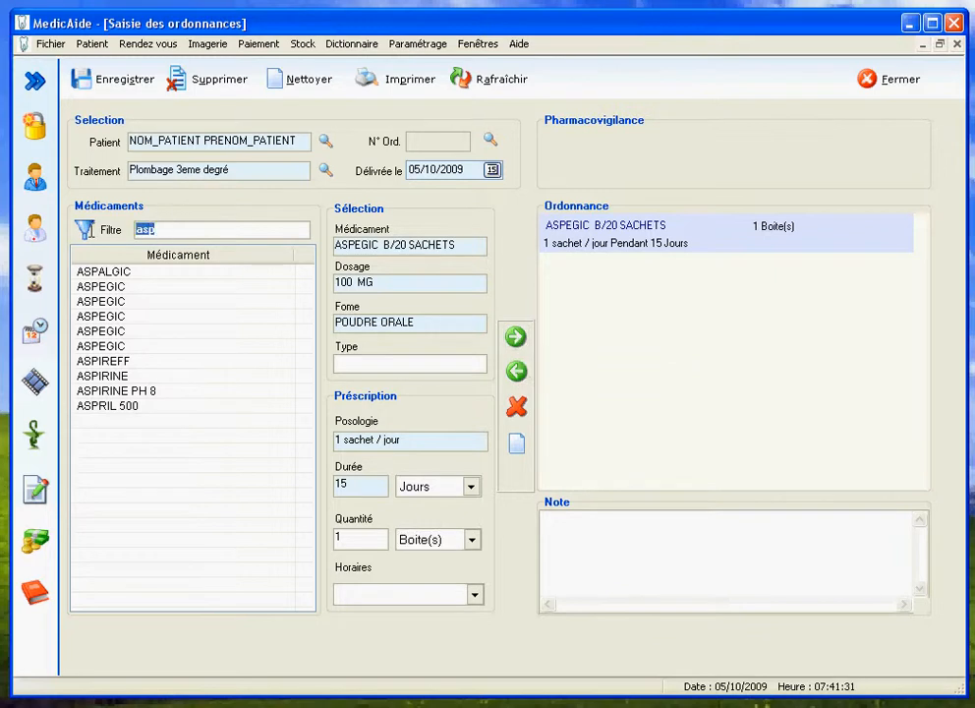
key(BackSpace)
text(pra)
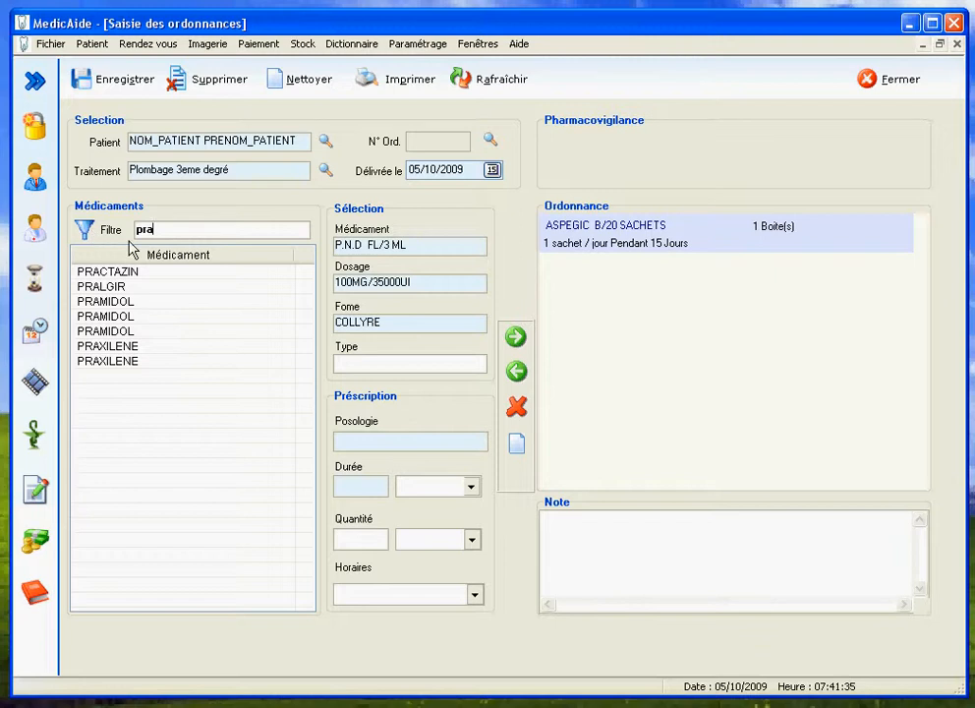
key(BackSpace)
key(BackSpace)
text(ara)
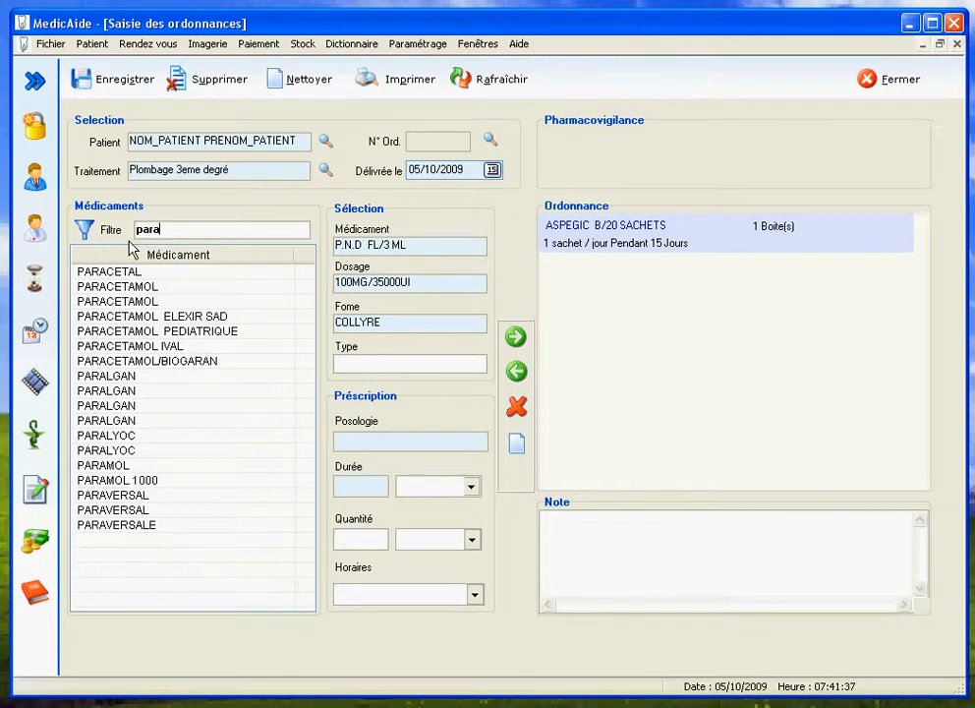
click(135, 286)
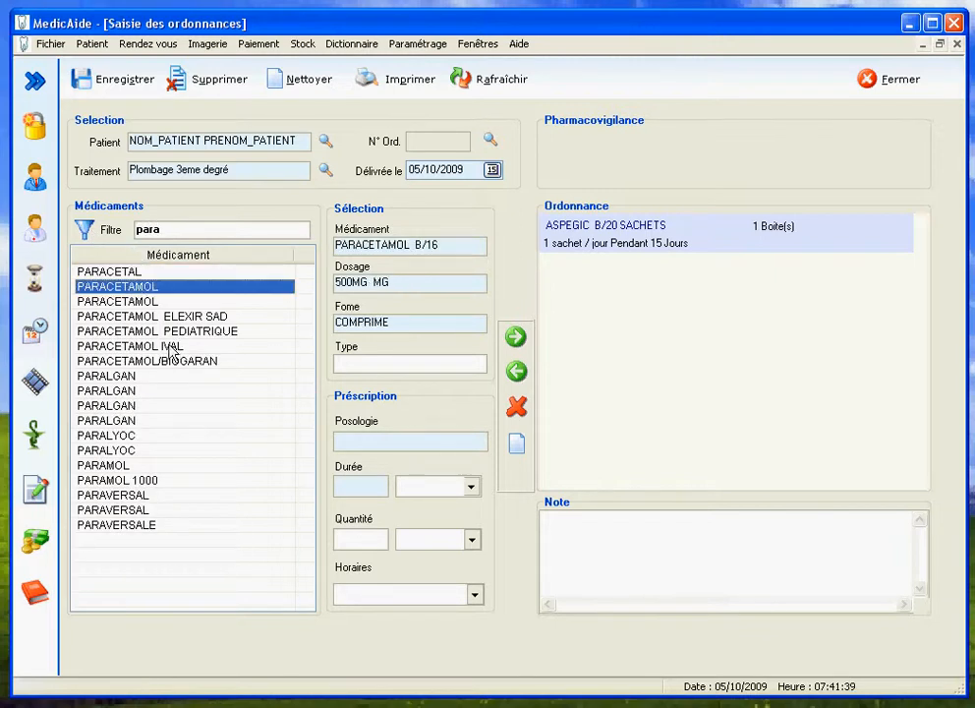
Set the PARACETAMOL dosage instruction to "1 cp/jour" and its duration to 7 Jours
click(355, 440)
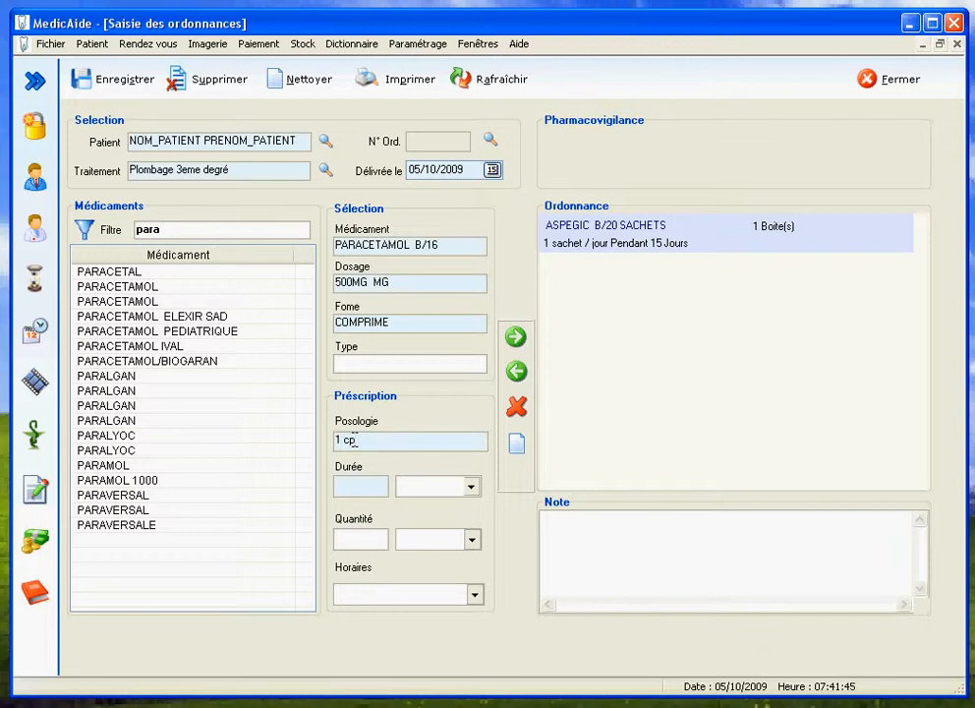
text(1 cp/jour)
click(362, 485)
click(472, 487)
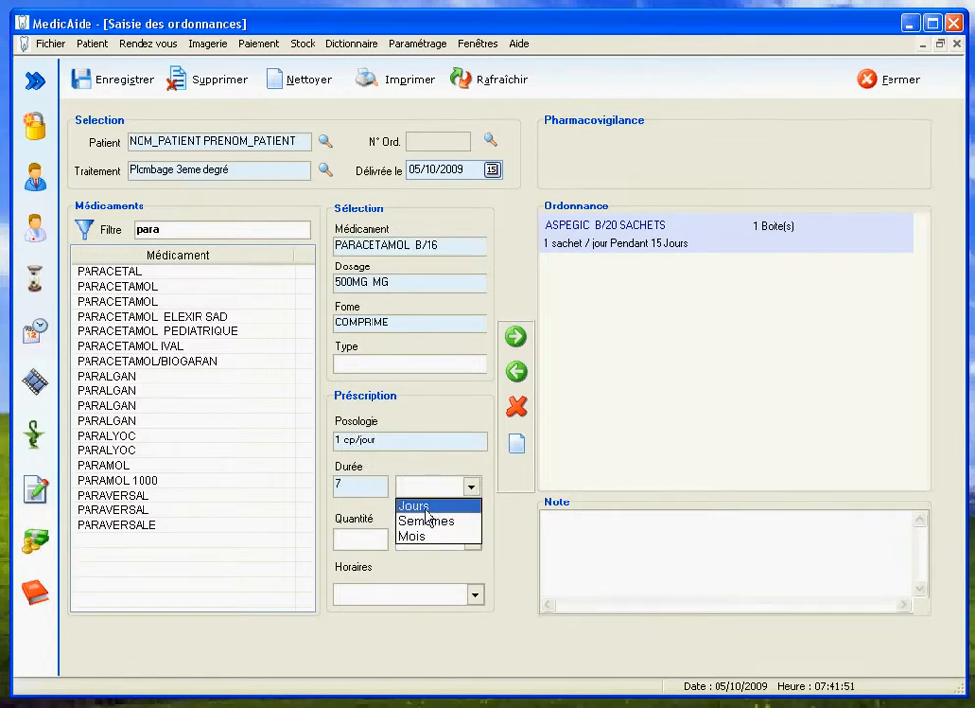
click(425, 508)
Set the PARACETAMOL quantity to 1 Boite(s) and add the medicine to the prescription
click(360, 539)
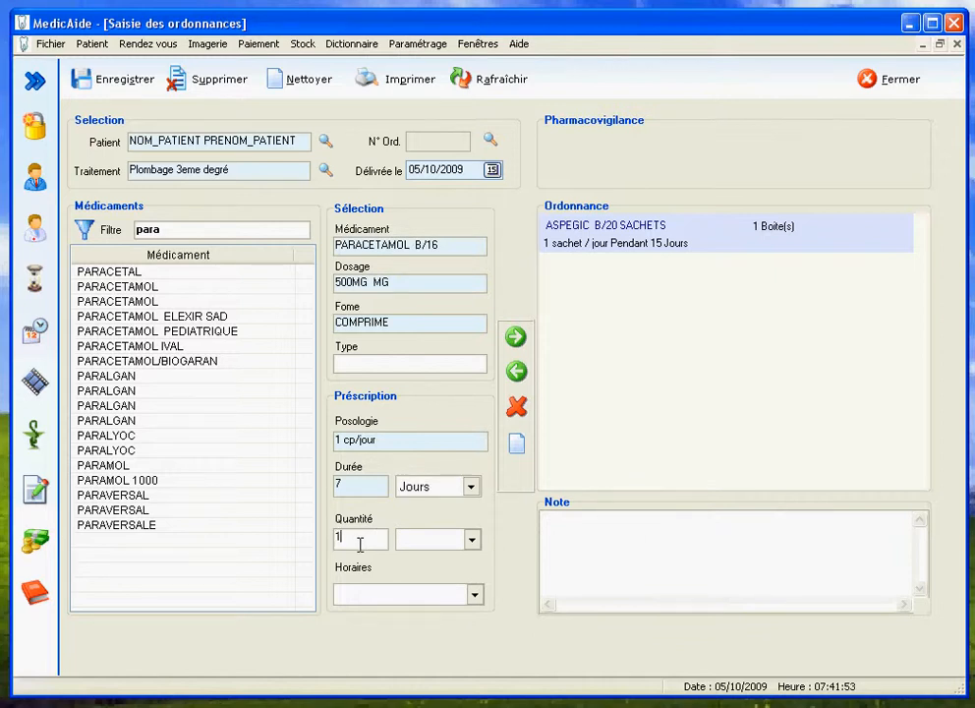
click(472, 539)
click(421, 591)
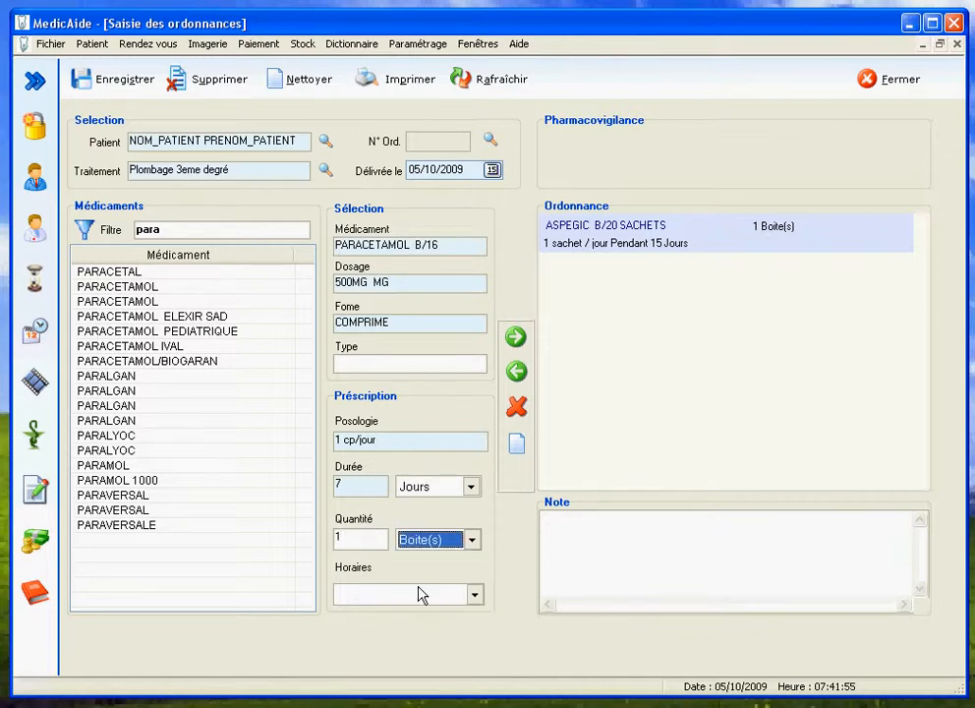
click(516, 338)
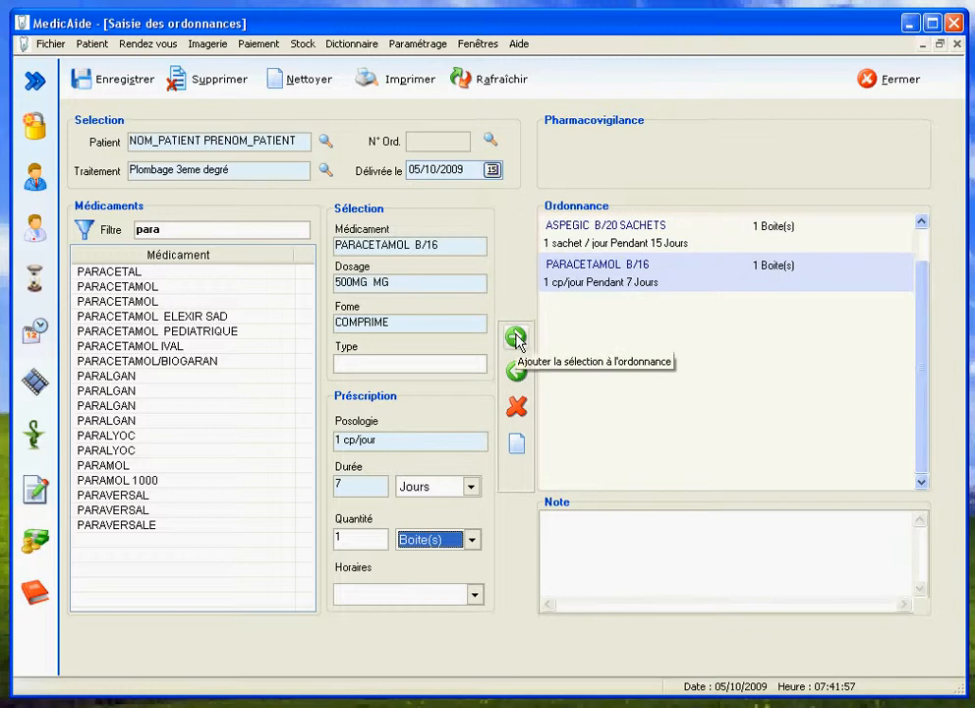
Clear the medicine entry fields and withdraw PARACETAMOL from the prescription for editing
click(644, 243)
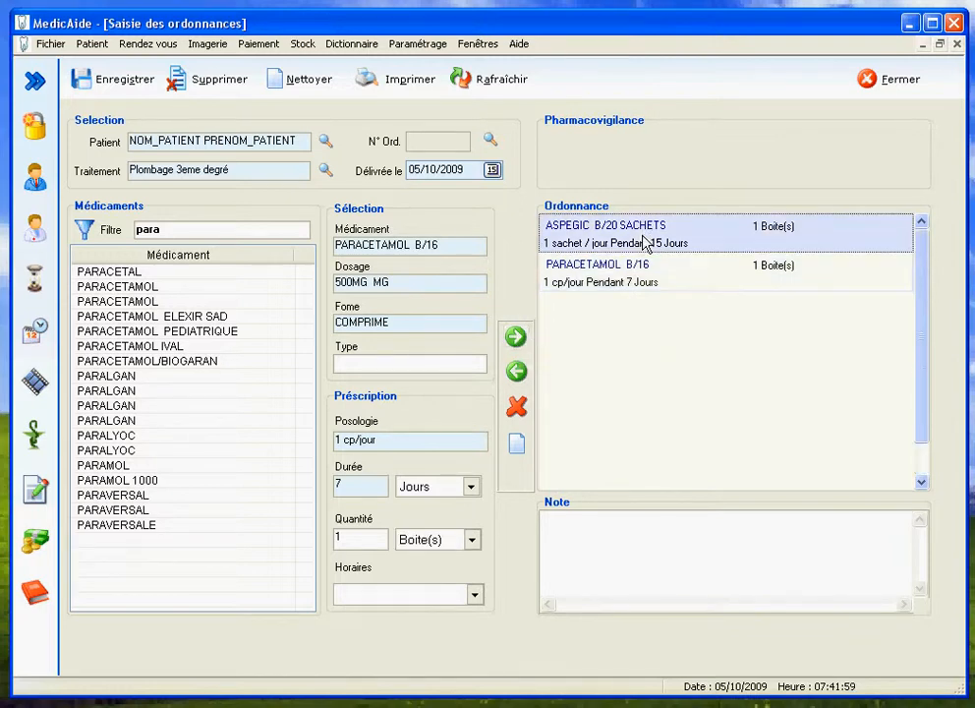
click(517, 445)
click(620, 282)
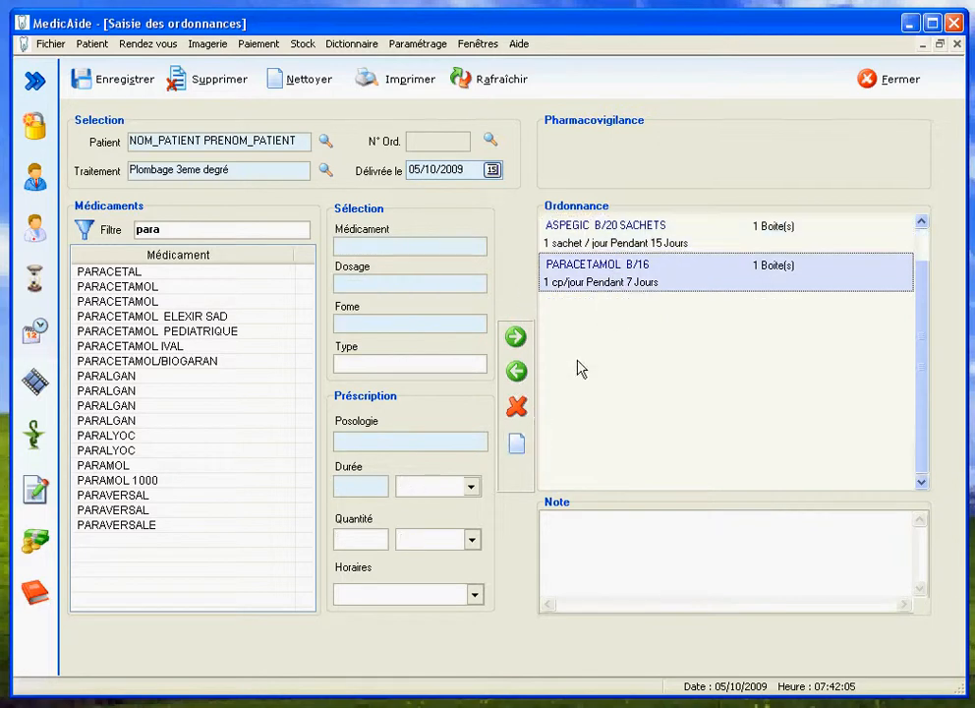
click(518, 373)
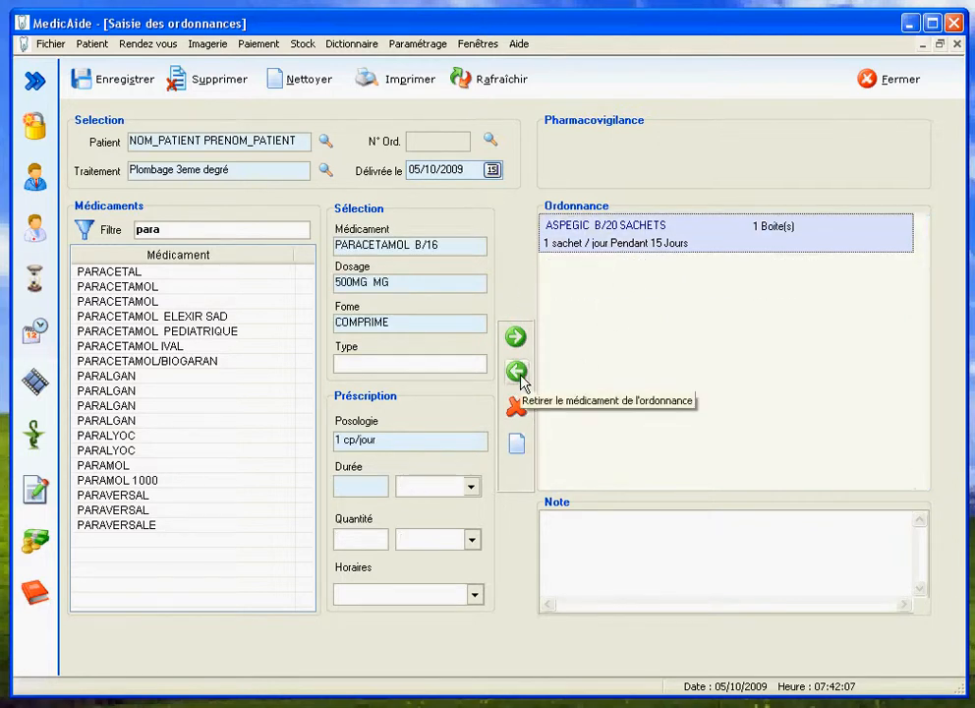
Set the duration of the withdrawn PARACETAMOL to 8 Jours
click(354, 488)
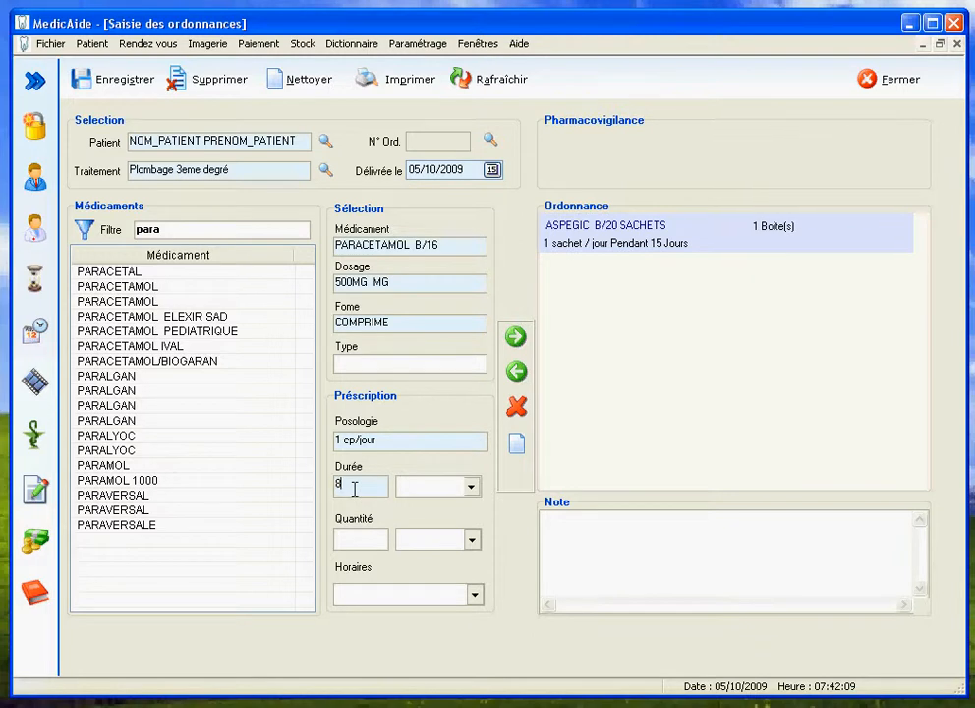
text(8)
click(471, 487)
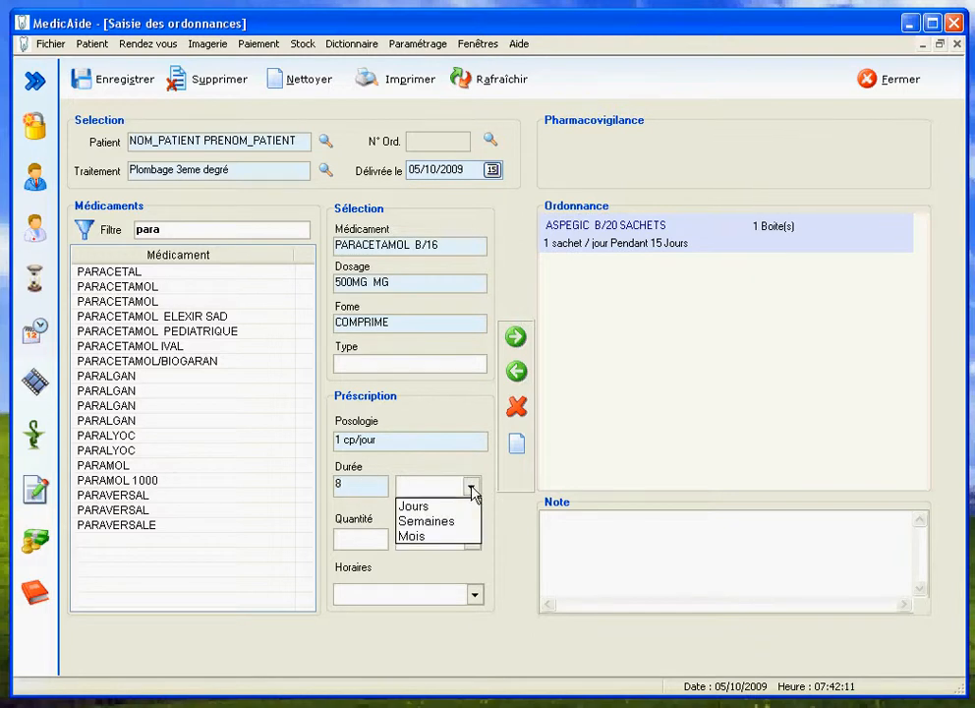
click(414, 507)
Enter a quantity of 1 Boite(s) for the edited PARACETAMOL and put it back on the prescription
click(366, 536)
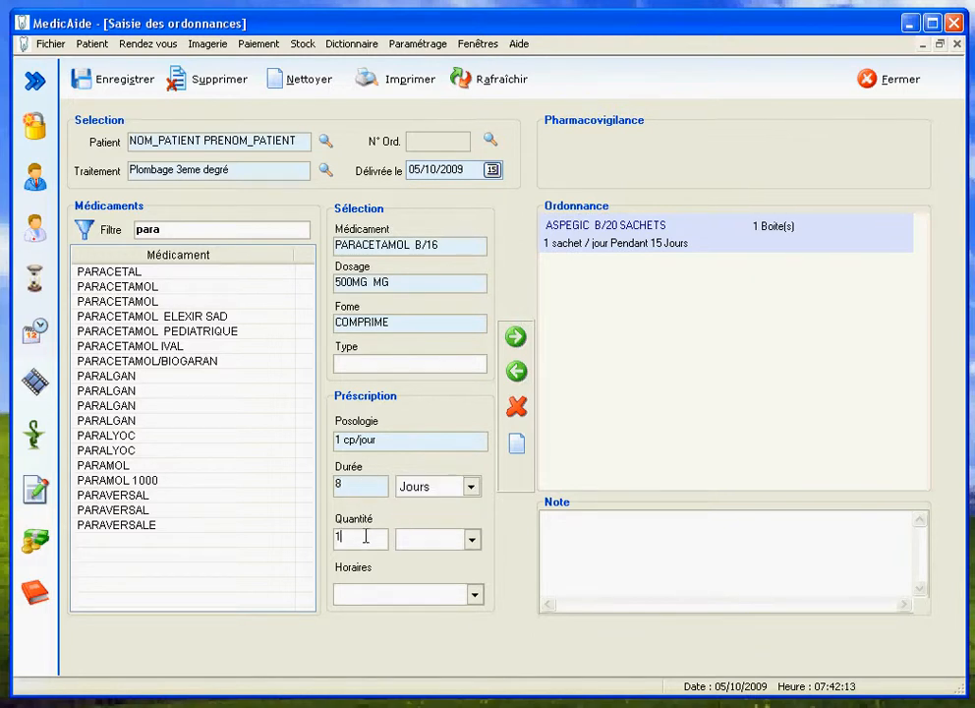
text(1)
click(471, 540)
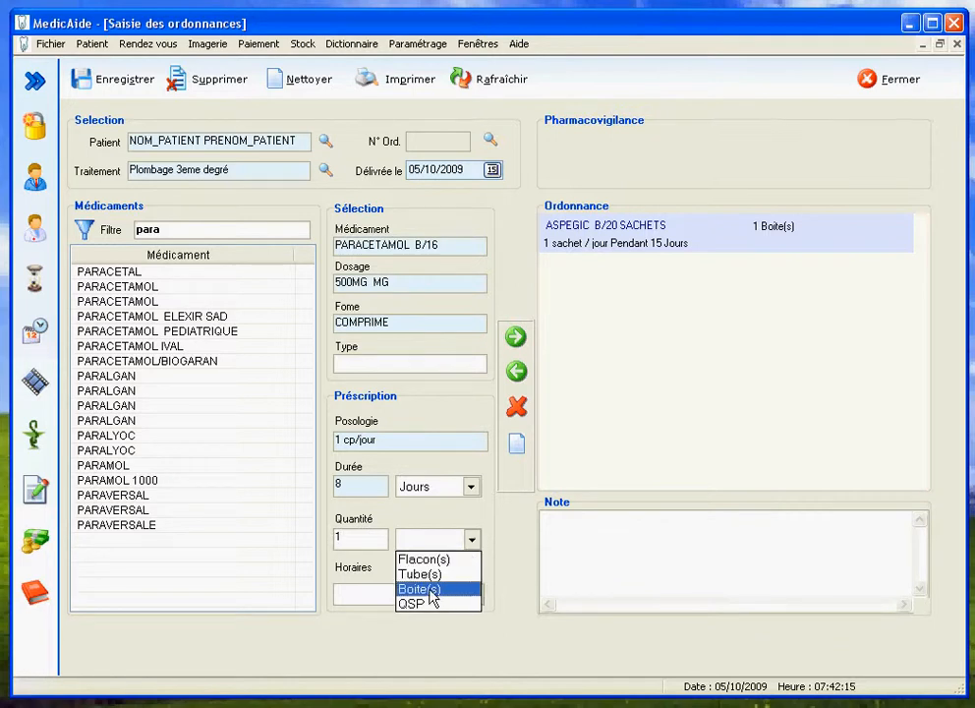
click(430, 590)
click(515, 338)
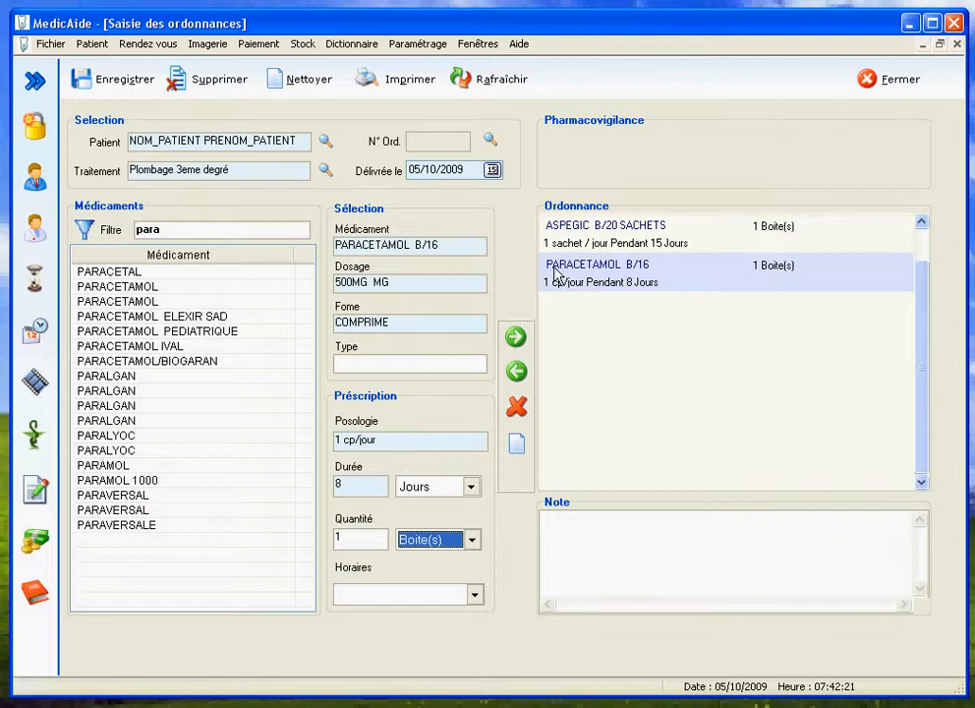
Save the prescription with its two medicines
click(115, 85)
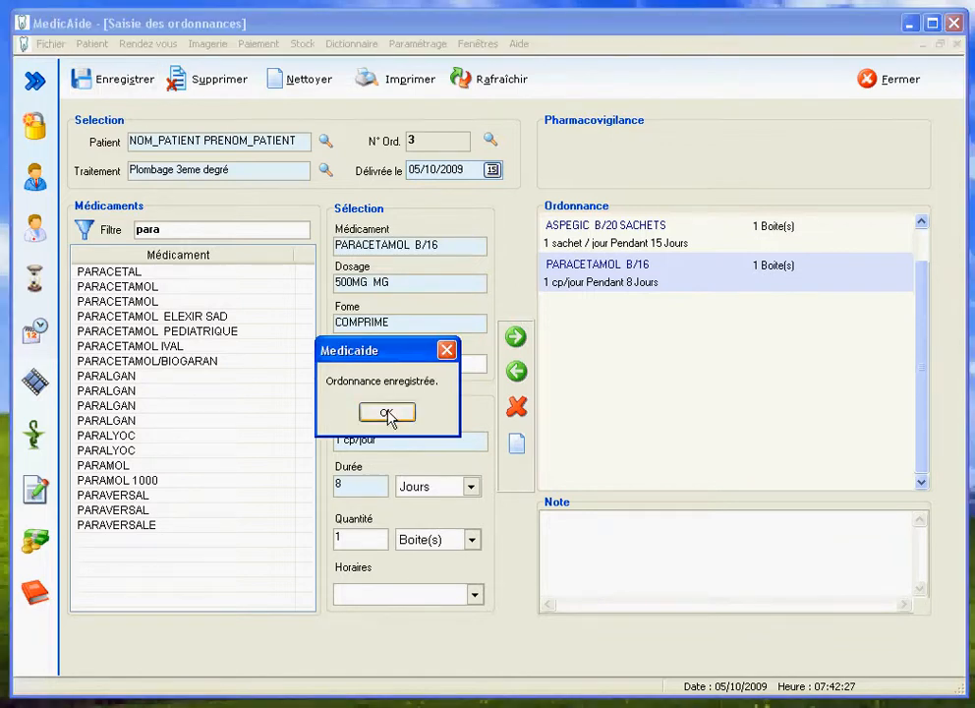
click(386, 413)
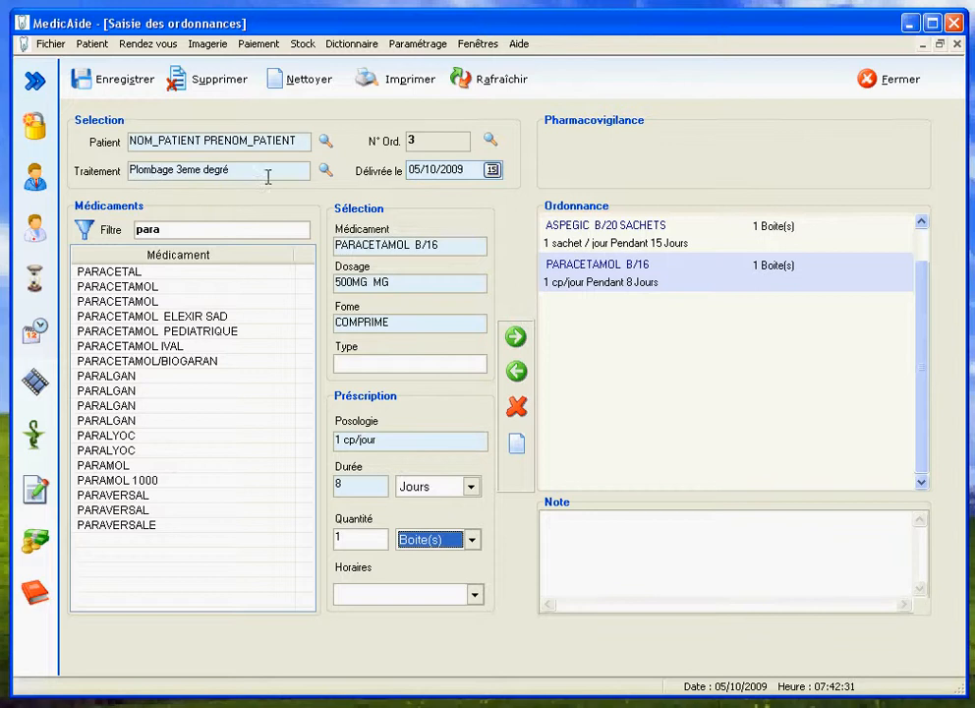
click(421, 140)
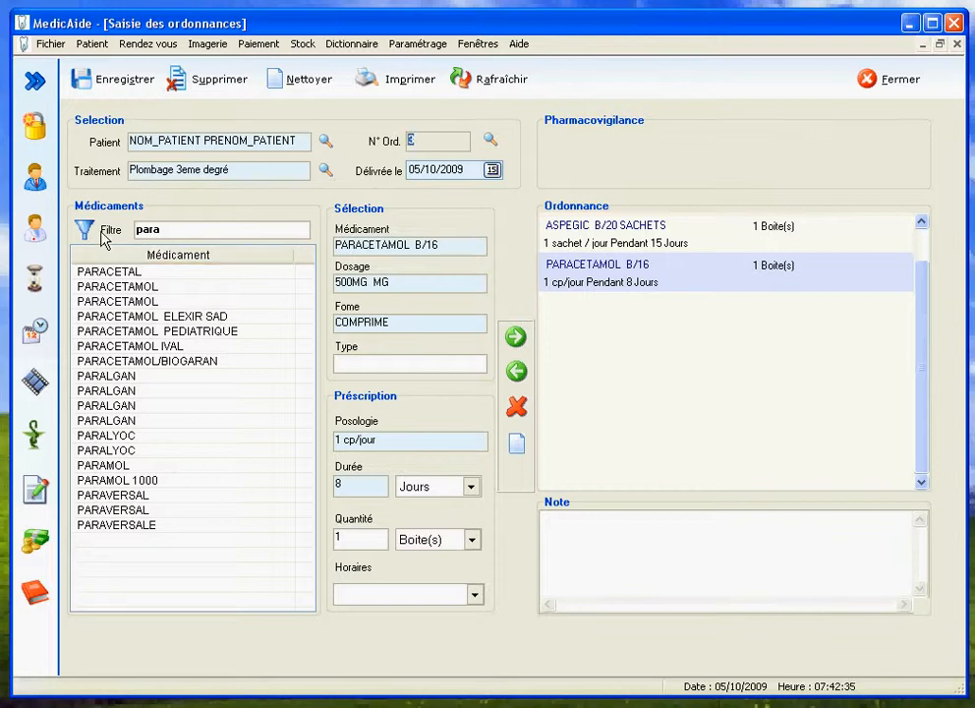
Open the patient's file and consult the Plombage 3eme degré prescription from its prescription list
click(35, 182)
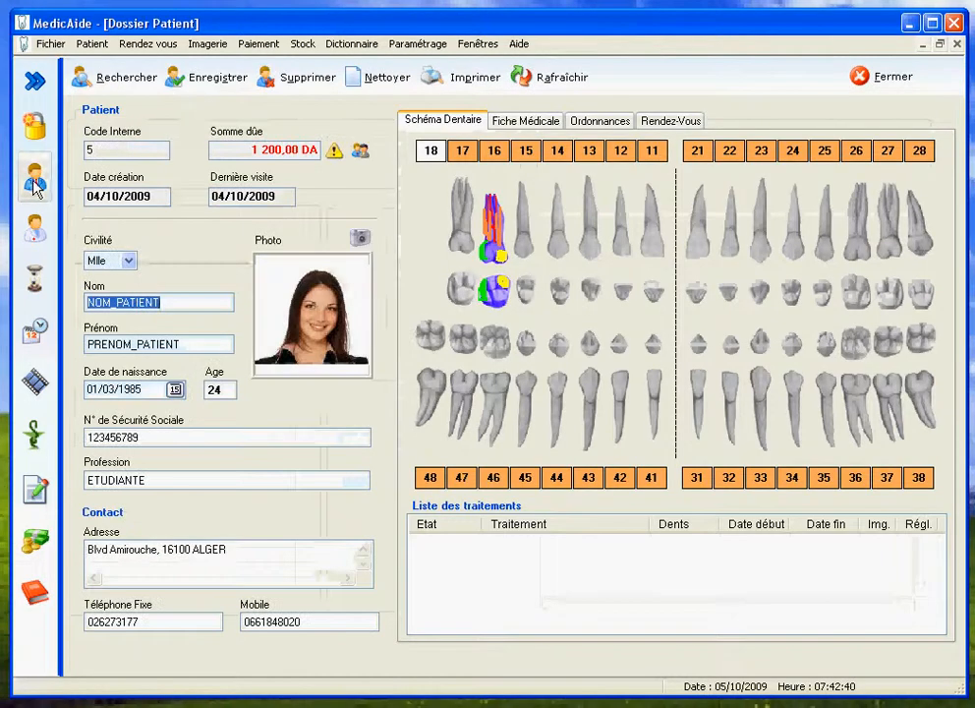
click(607, 125)
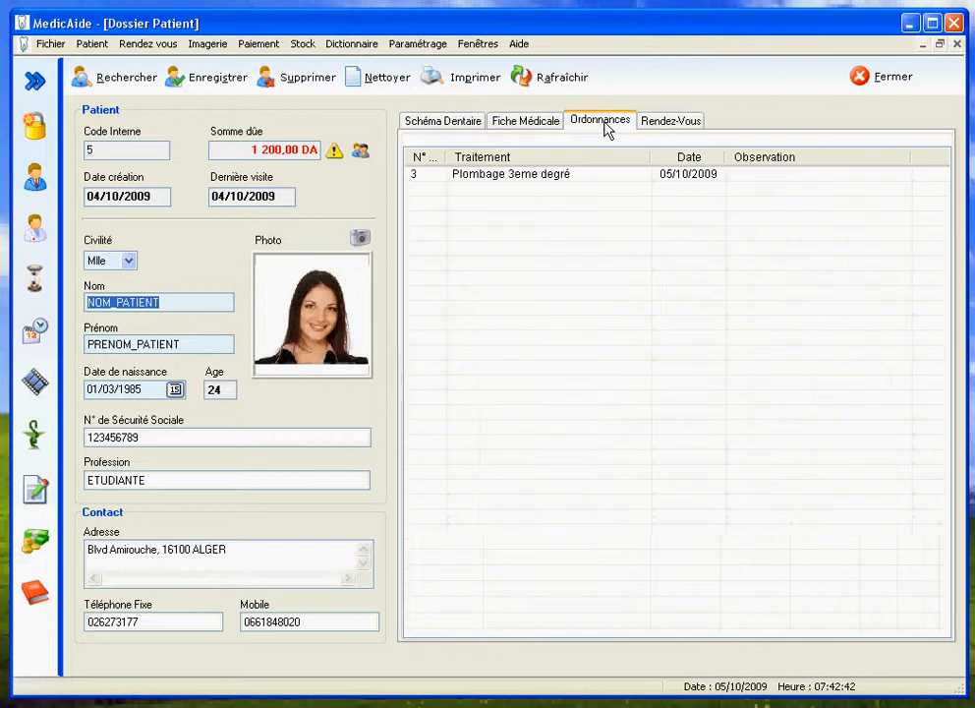
click(549, 183)
right_click(549, 183)
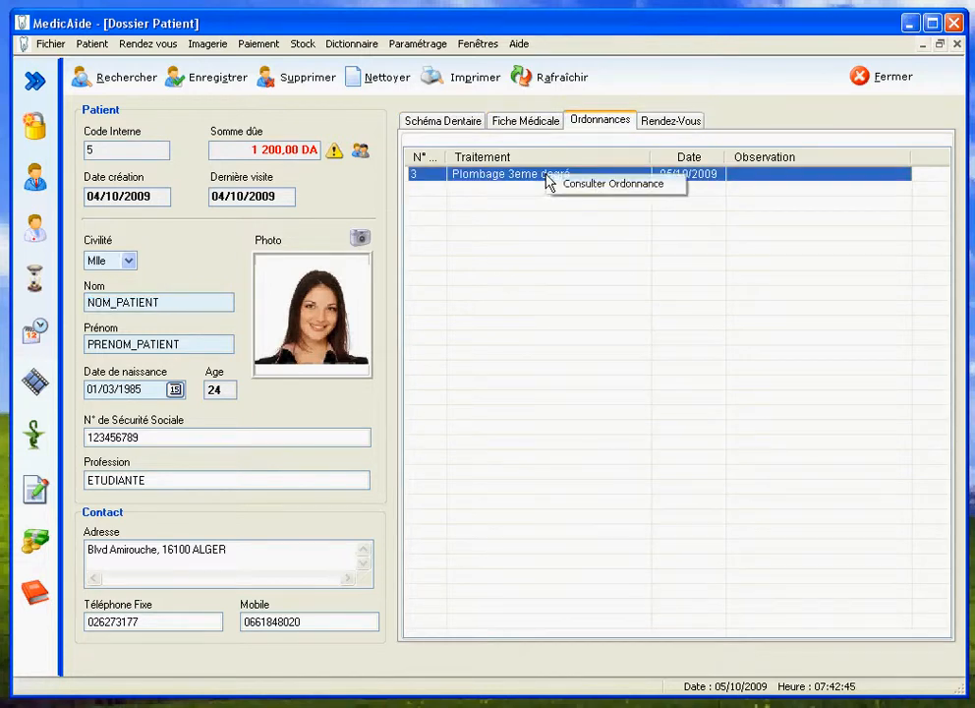
click(580, 183)
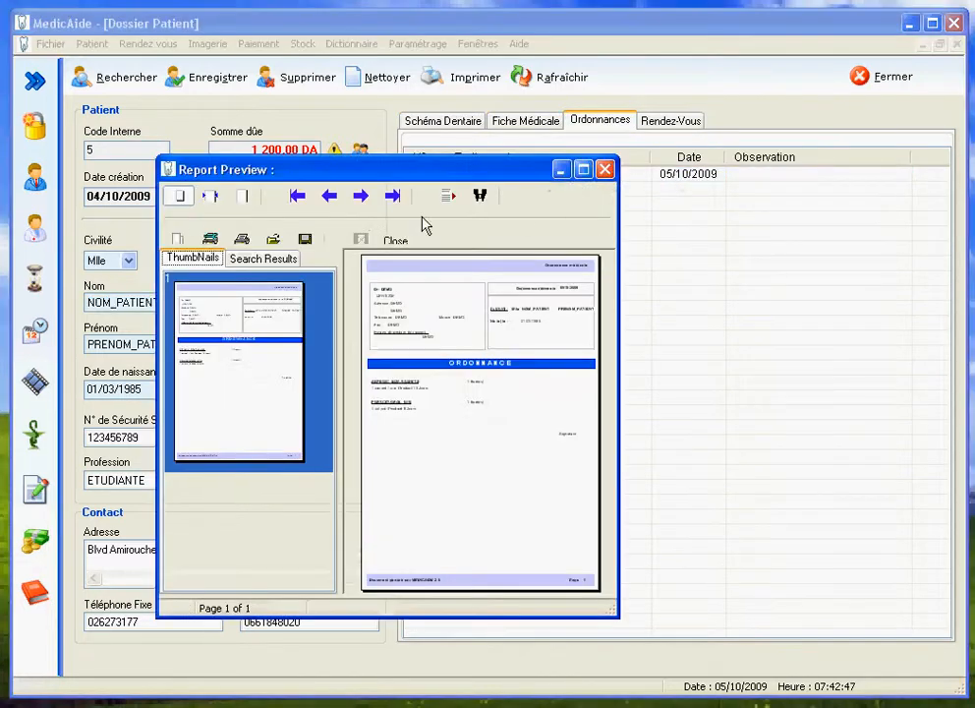
Fit the prescription preview to page width, enlarge its window to read the document, and close it
click(209, 196)
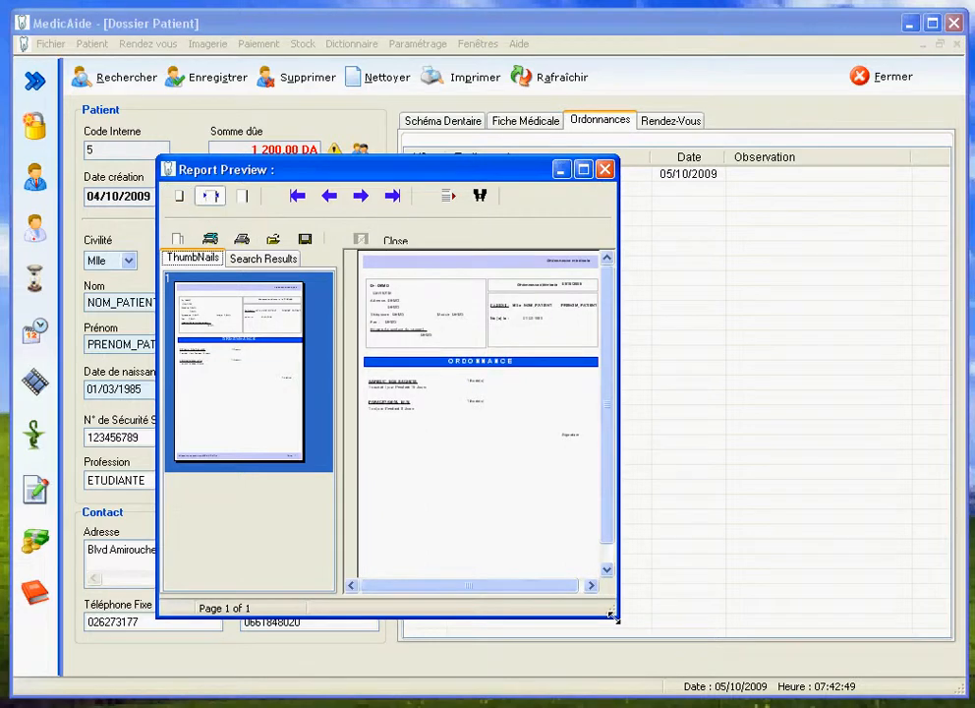
drag(615, 616, 838, 694)
drag(637, 171, 622, 93)
drag(814, 613, 887, 669)
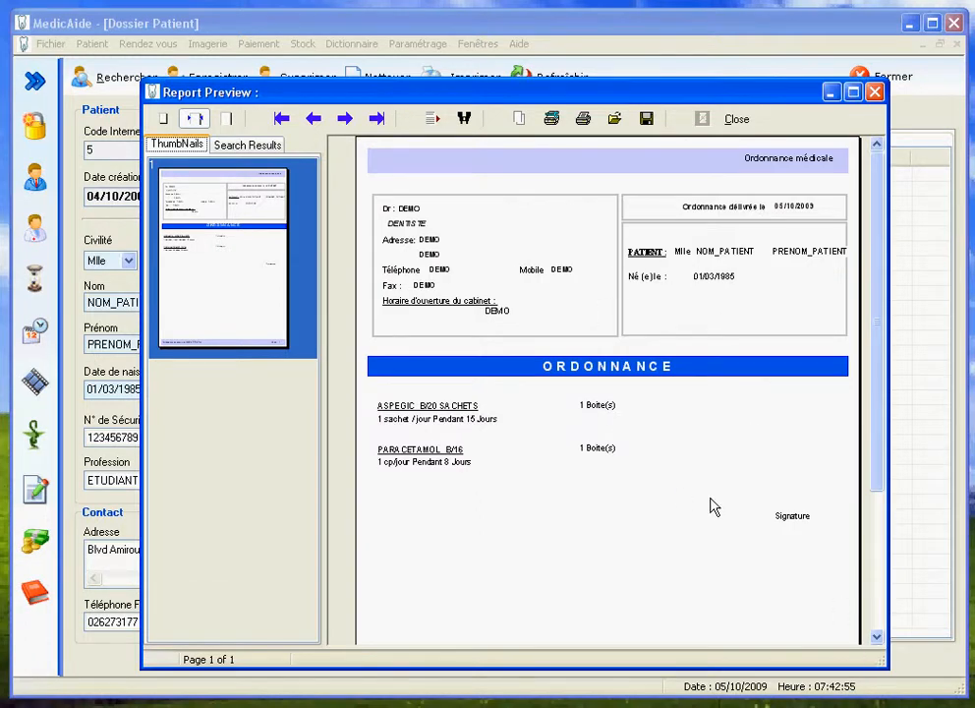
click(875, 92)
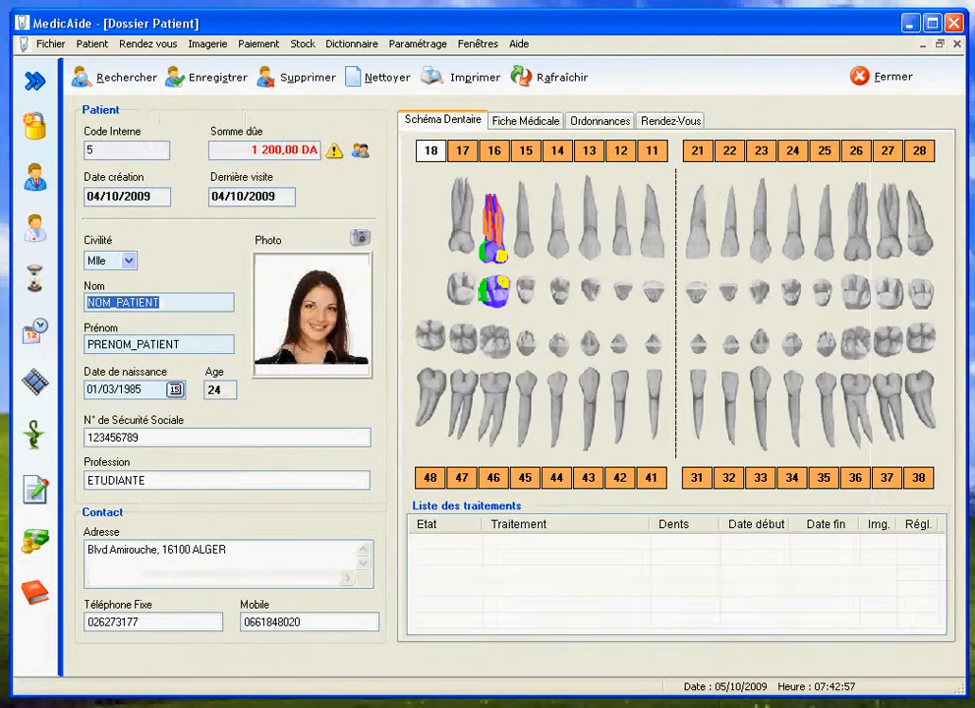